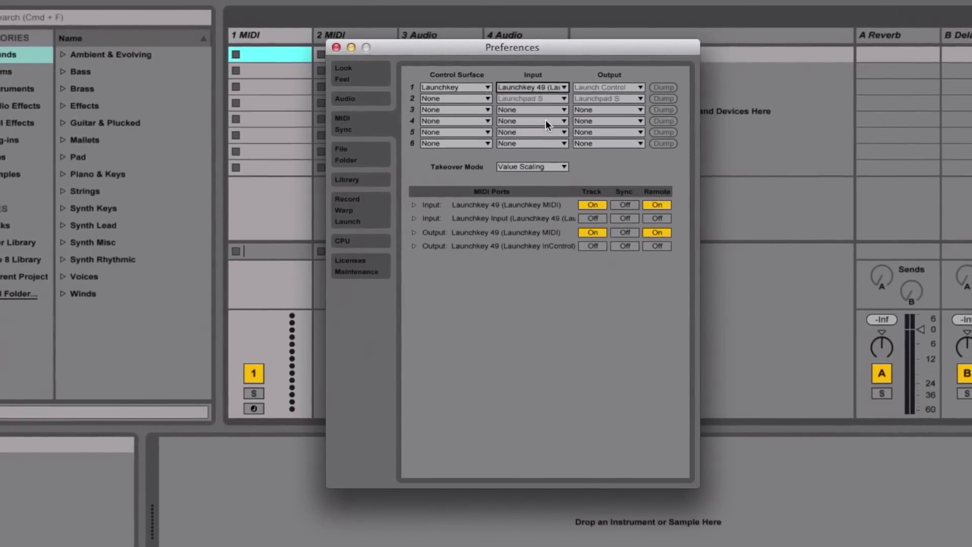
# Set control surface 1's MIDI output to the Launchkey 49 InControl port
pyautogui.click(618, 89)
pyautogui.click(615, 123)
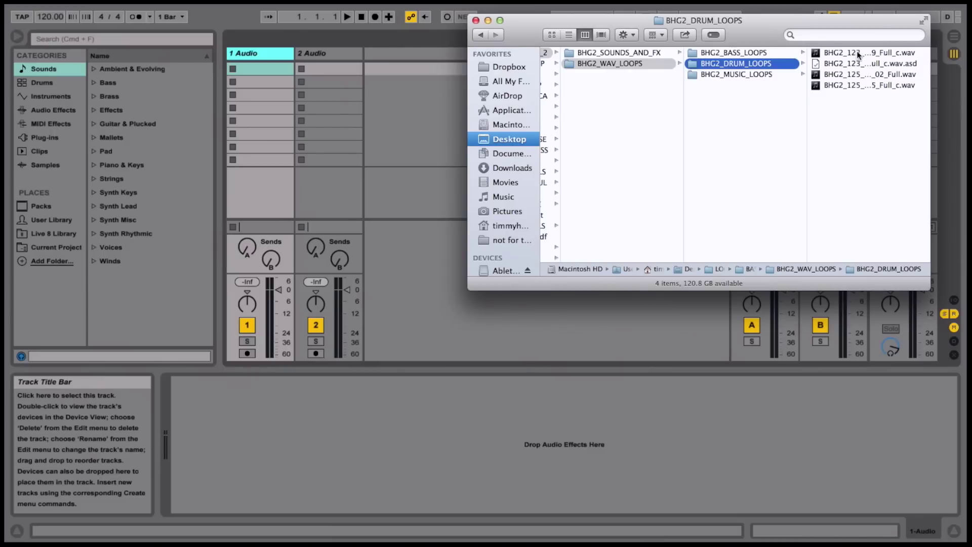
# Drag the Loopmasters loop BHG2_123_Drums_09_Full_c.wav onto the first audio track
pyautogui.moveTo(857, 53); pyautogui.dragTo(258, 68)
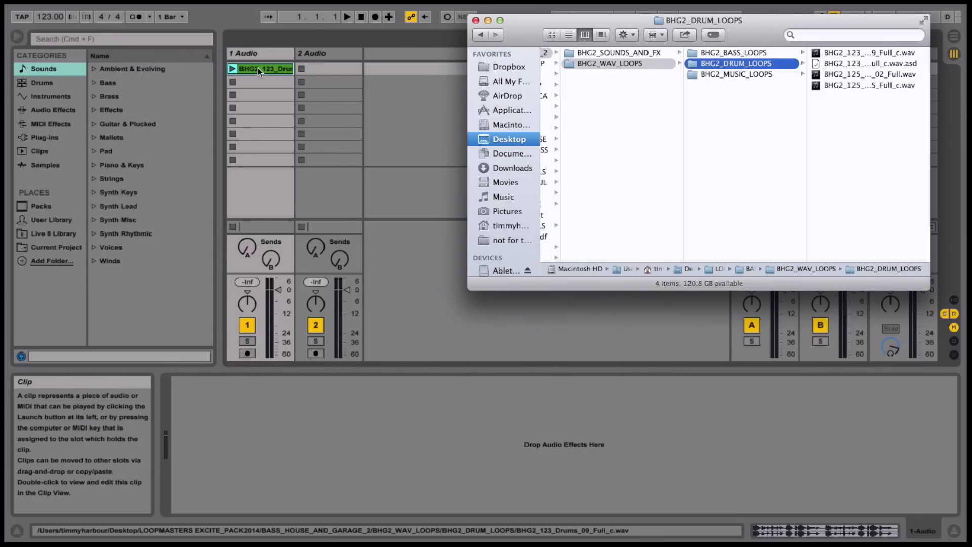
# Launch the BHG2_123_Drums_09_Full_c clip and bring the tempo to 128.00 BPM
pyautogui.click(258, 67)
pyautogui.click(233, 68)
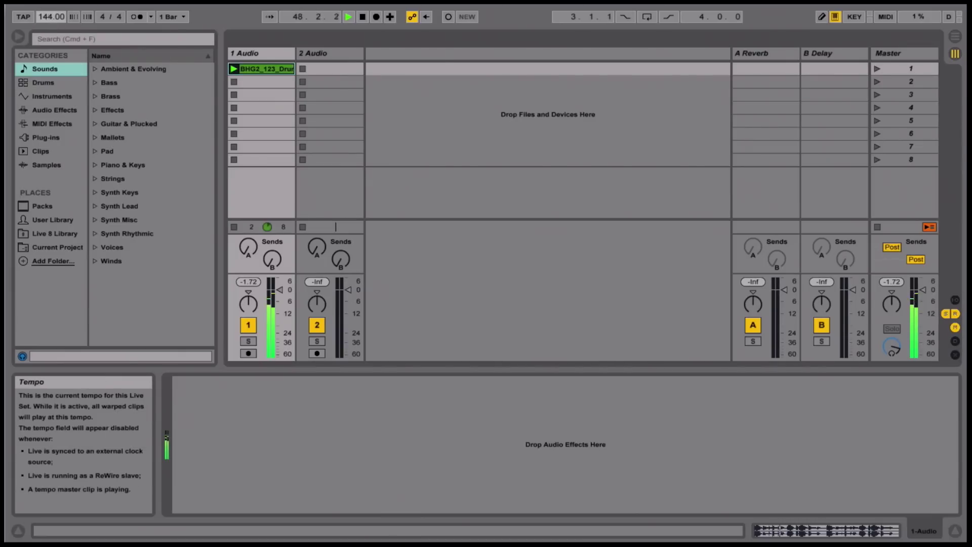
pyautogui.moveTo(51, 17); pyautogui.dragTo(52, 24)
pyautogui.press('Up')
pyautogui.moveTo(48, 20); pyautogui.dragTo(47, 19)
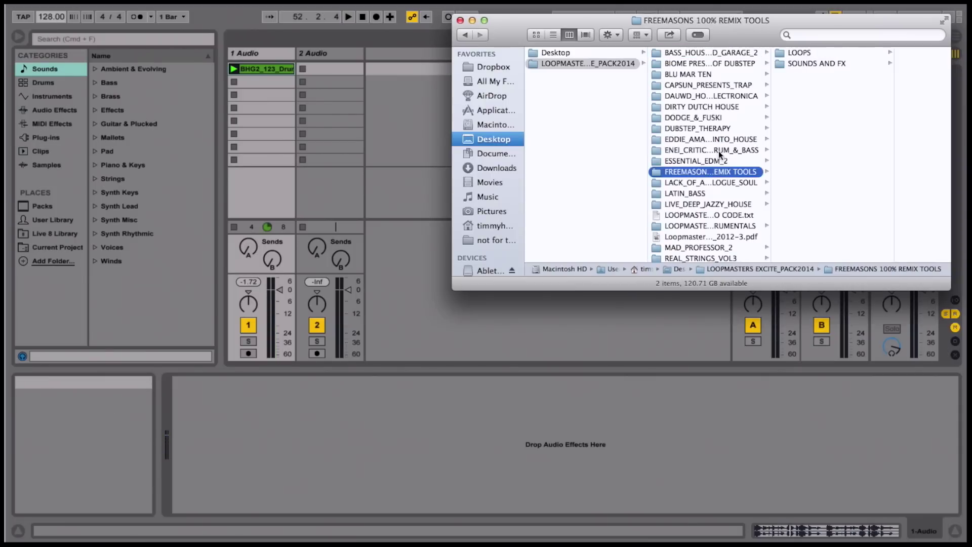
# Add FRM_126_DrmLoop_14 and DWD_128_Castro_02 as clips on audio tracks 2 and 3
pyautogui.click(742, 64)
pyautogui.moveTo(850, 66); pyautogui.dragTo(322, 68)
pyautogui.hscroll(-5, 588, 96)
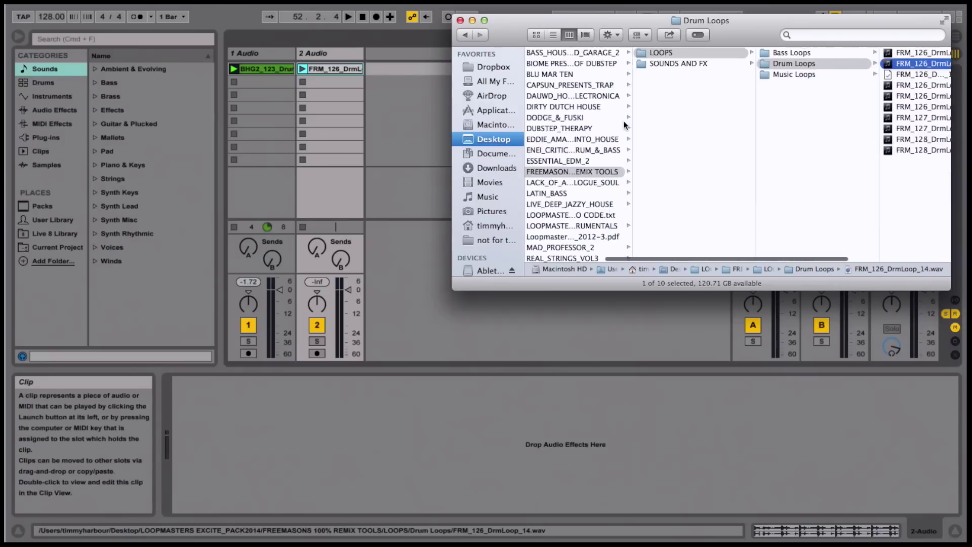
pyautogui.click(587, 96)
pyautogui.click(669, 63)
pyautogui.click(821, 65)
pyautogui.moveTo(770, 93); pyautogui.dragTo(400, 91)
# Add an FX sample from the Freemasons SOUNDS AND FX folder to audio track 4
pyautogui.hscroll(-5, 682, 114)
pyautogui.click(683, 165)
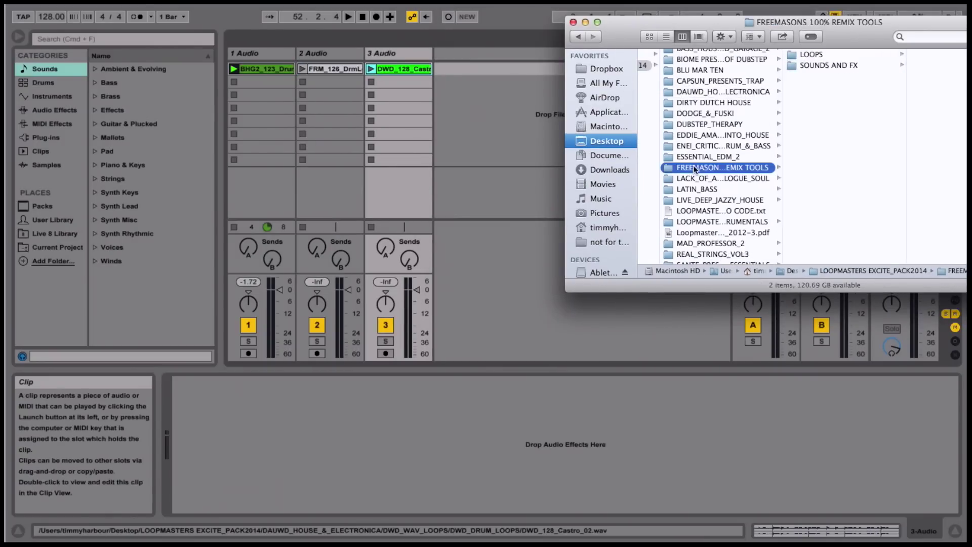
pyautogui.click(821, 65)
pyautogui.click(891, 76)
pyautogui.moveTo(835, 21); pyautogui.dragTo(729, 169)
pyautogui.click(856, 68)
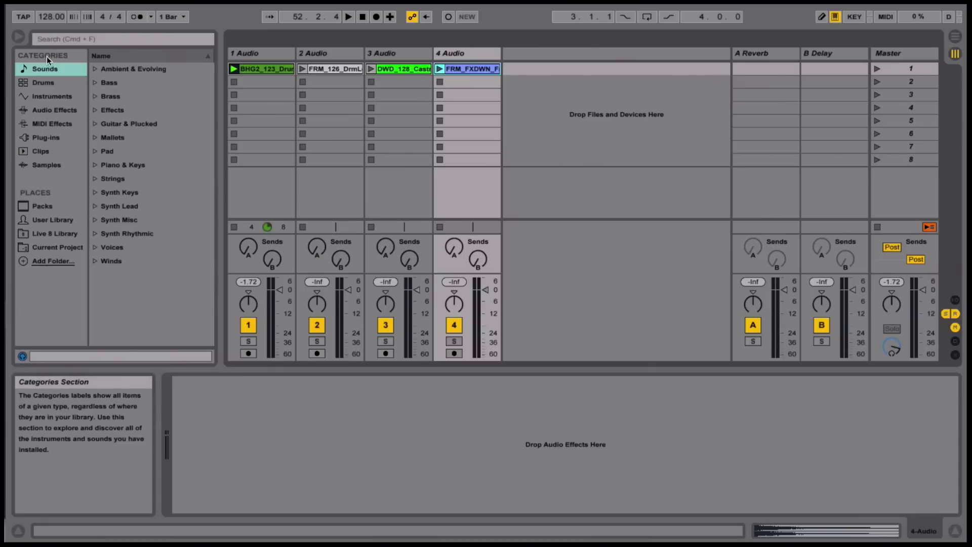
# Create a new MIDI track holding a Drum Rack instrument
pyautogui.click(54, 97)
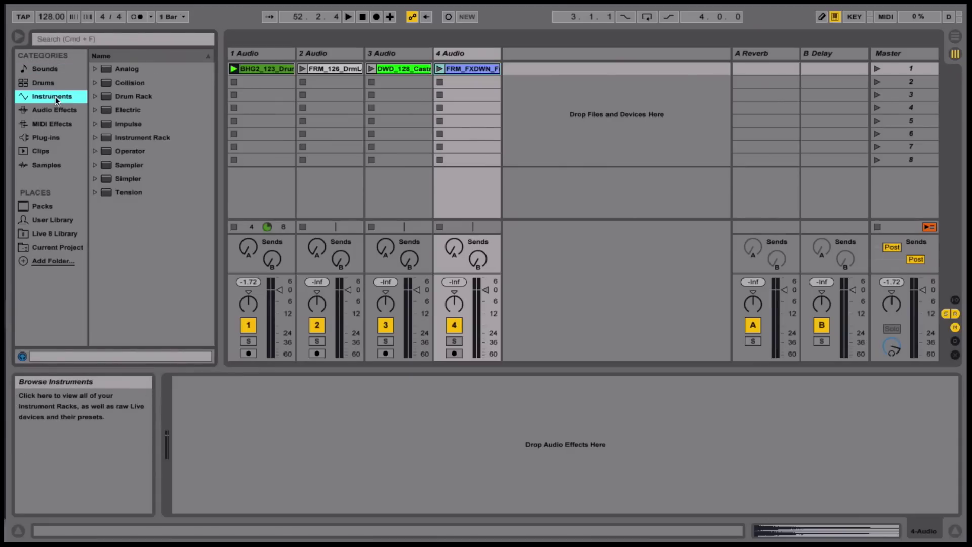
pyautogui.click(125, 96)
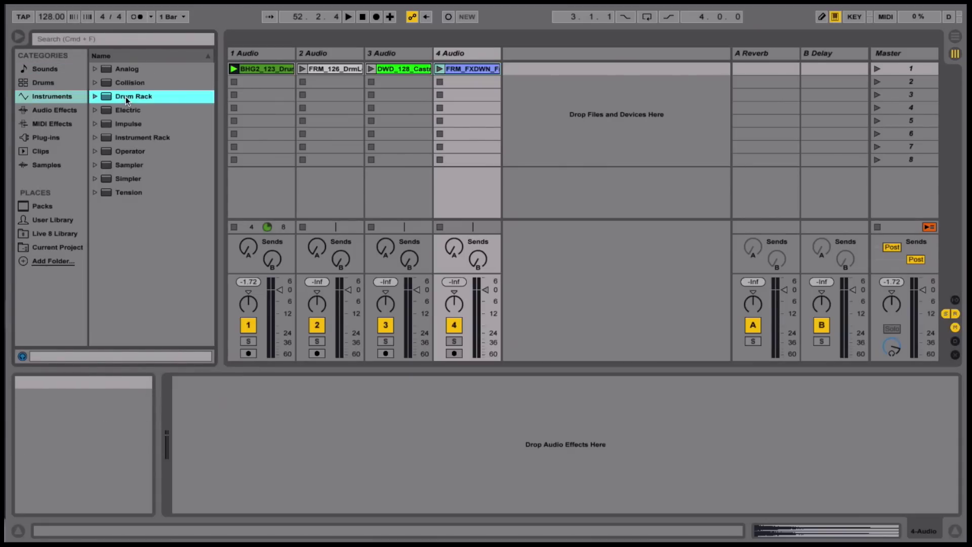
pyautogui.moveTo(151, 94); pyautogui.dragTo(522, 78)
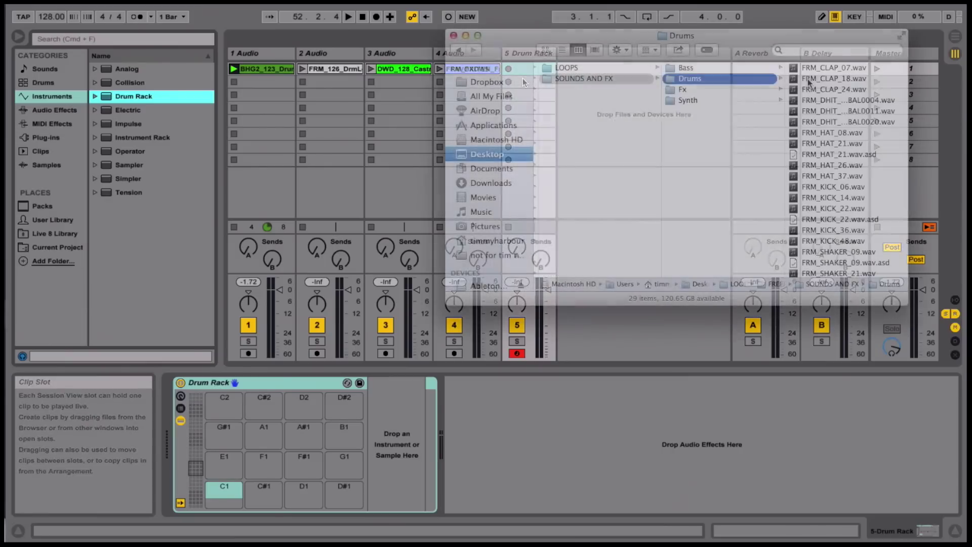
# Load FRM_HAT_21, FRM_KICK_06 and FRM_SHAKER_09 onto pads C1, C#1 and D1
pyautogui.moveTo(817, 147); pyautogui.dragTo(221, 494)
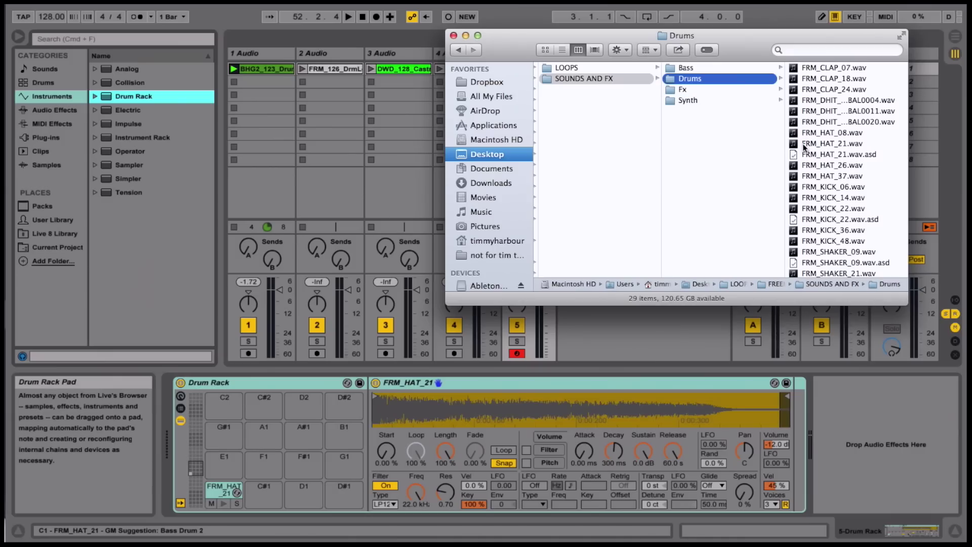
pyautogui.moveTo(820, 187); pyautogui.dragTo(264, 491)
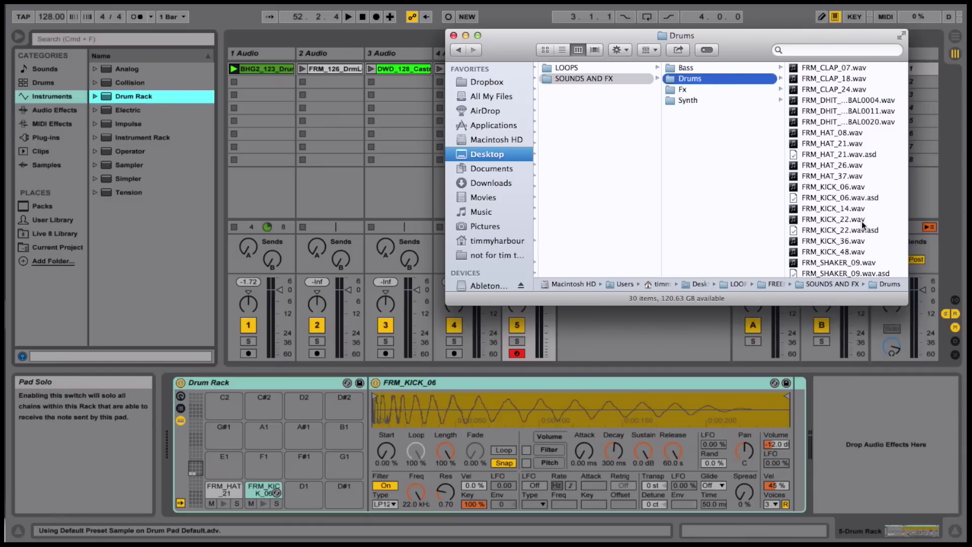
pyautogui.moveTo(822, 264); pyautogui.dragTo(301, 498)
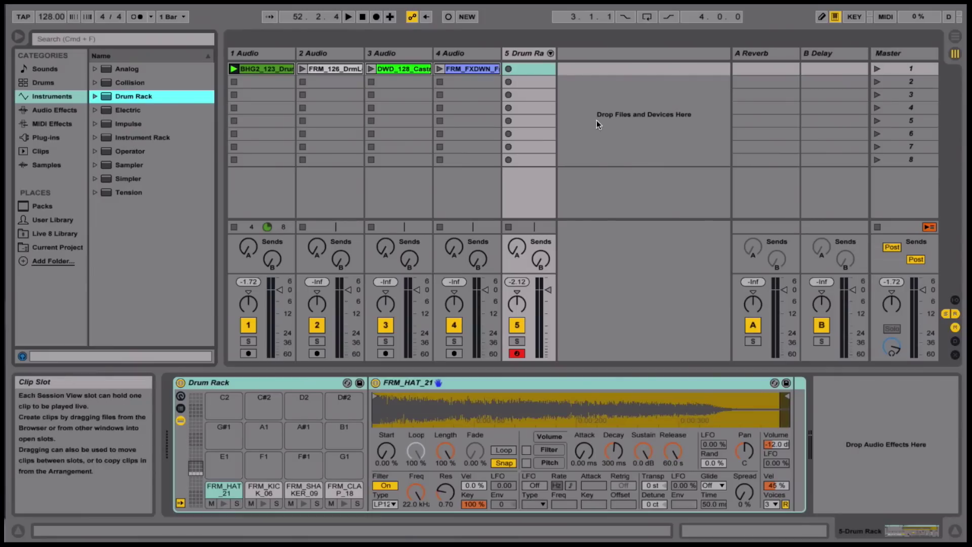
# Start recording a MIDI clip in the Drum Rack track's first clip slot
pyautogui.click(509, 68)
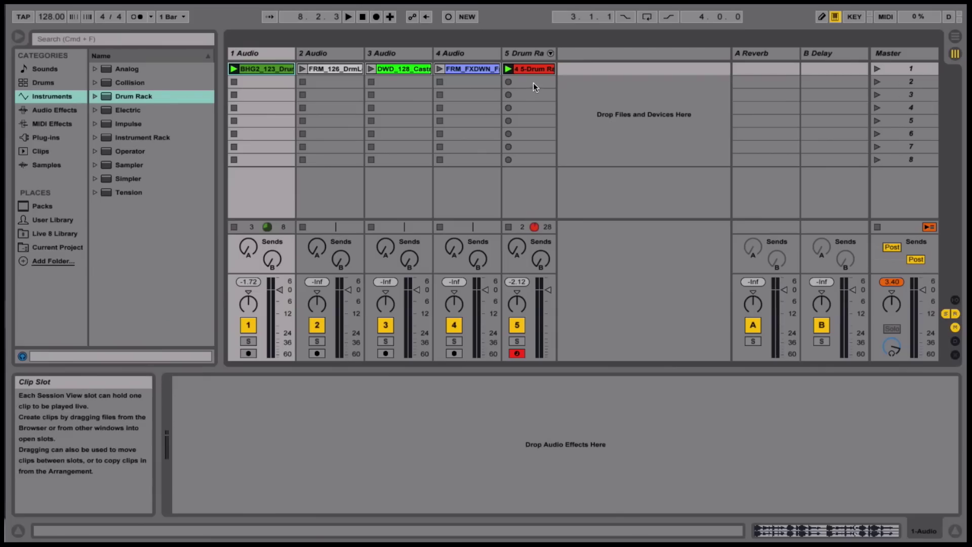
# Open the recorded 5-Drum Rack clip and set its loop to bars 5–7
pyautogui.doubleClick(528, 70)
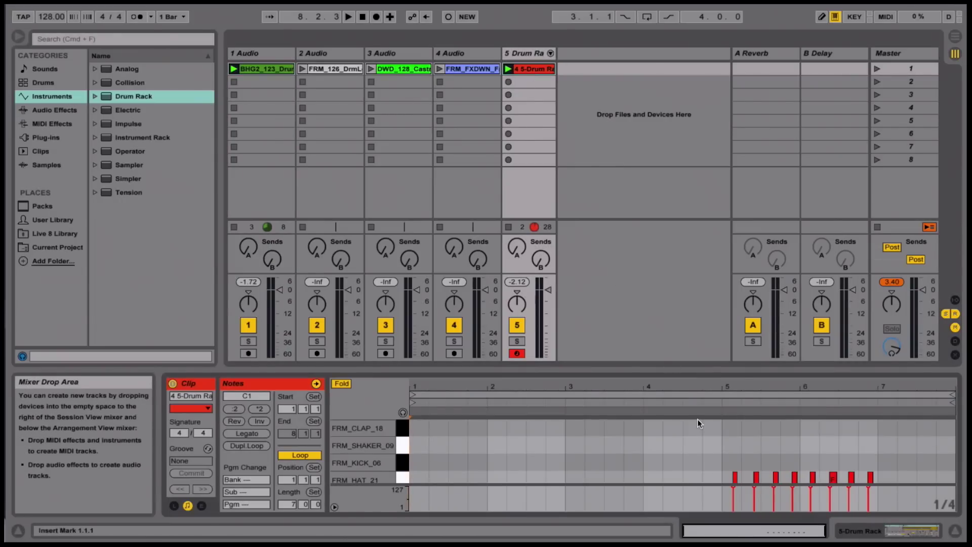
pyautogui.moveTo(413, 399); pyautogui.dragTo(719, 400)
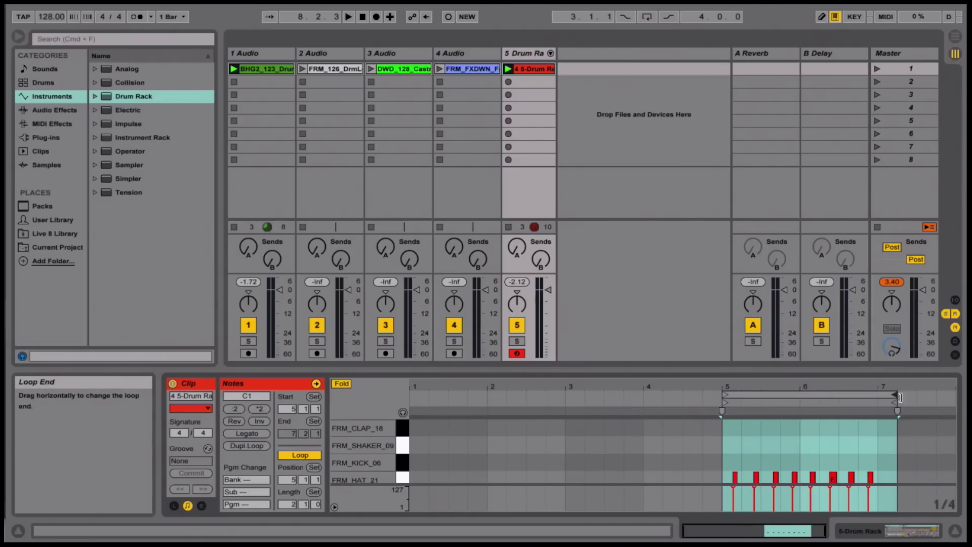
pyautogui.moveTo(899, 398); pyautogui.dragTo(879, 397)
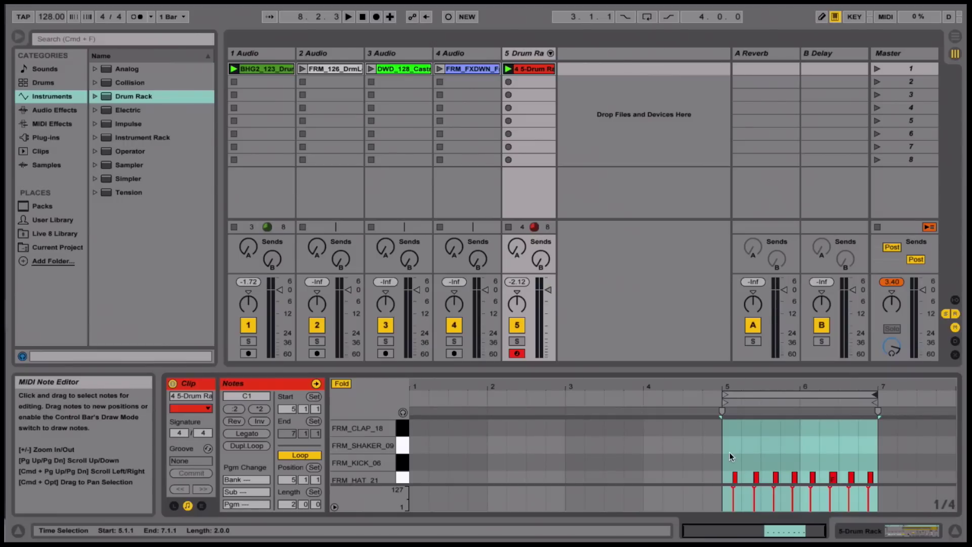
# Quantize the selected FRM_HAT_21 hi-hat notes to the grid and play the set
pyautogui.moveTo(729, 454); pyautogui.dragTo(872, 482)
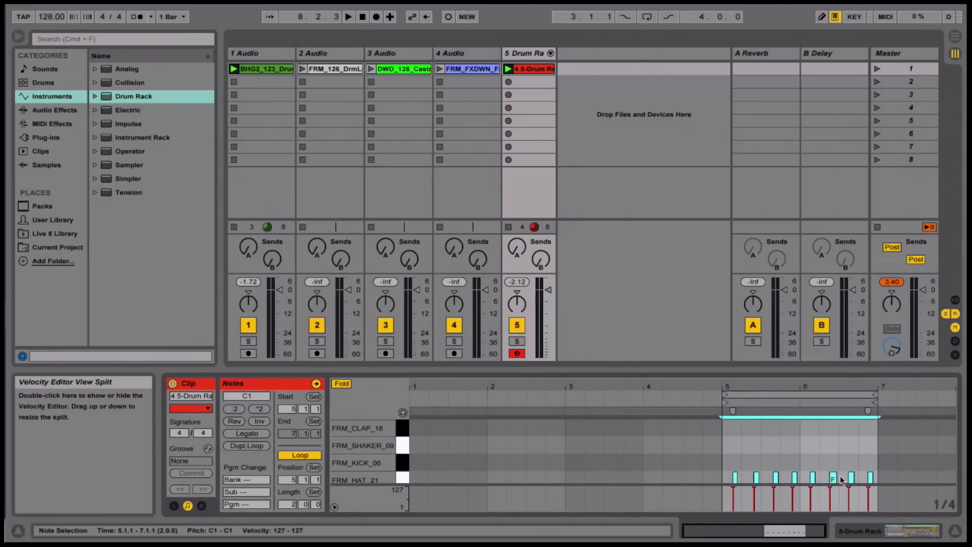
pyautogui.click(104, 1)
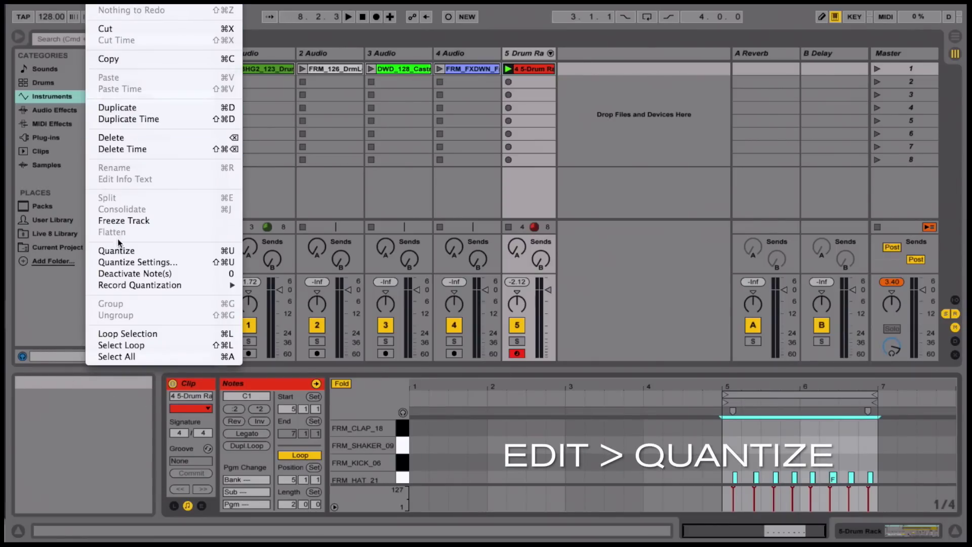
pyautogui.click(147, 252)
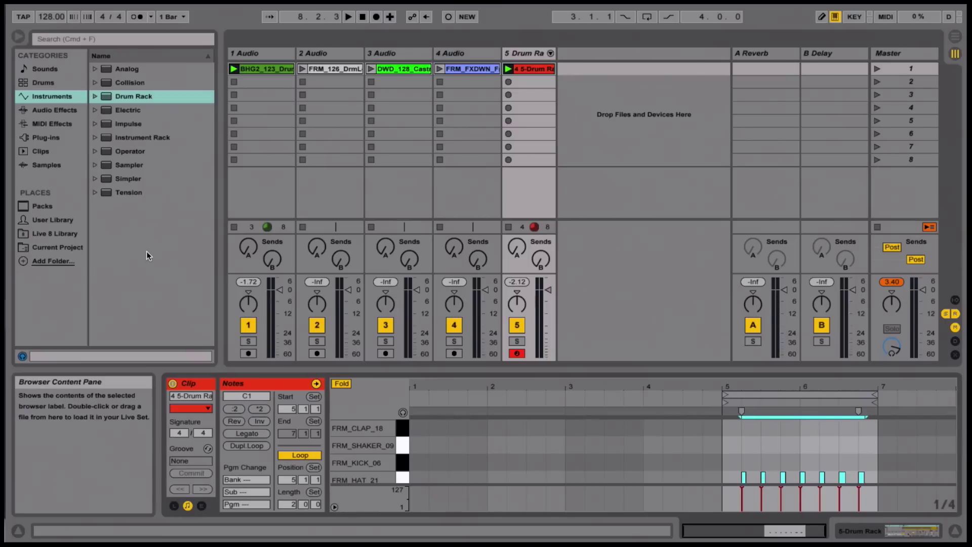
pyautogui.click(505, 71)
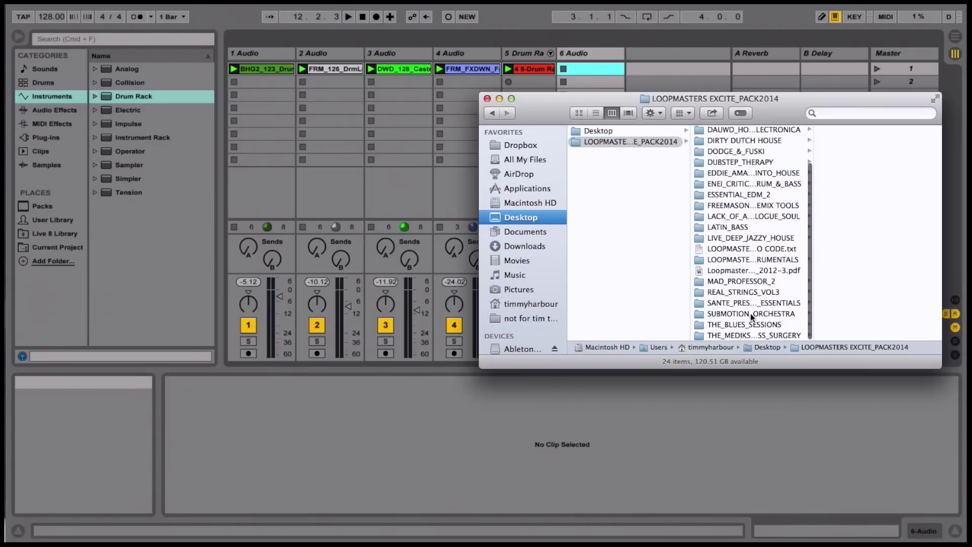
# Put SMO_140_G_BASS_22 on track 6, lower its fader to about -16 dB, and play
pyautogui.click(750, 314)
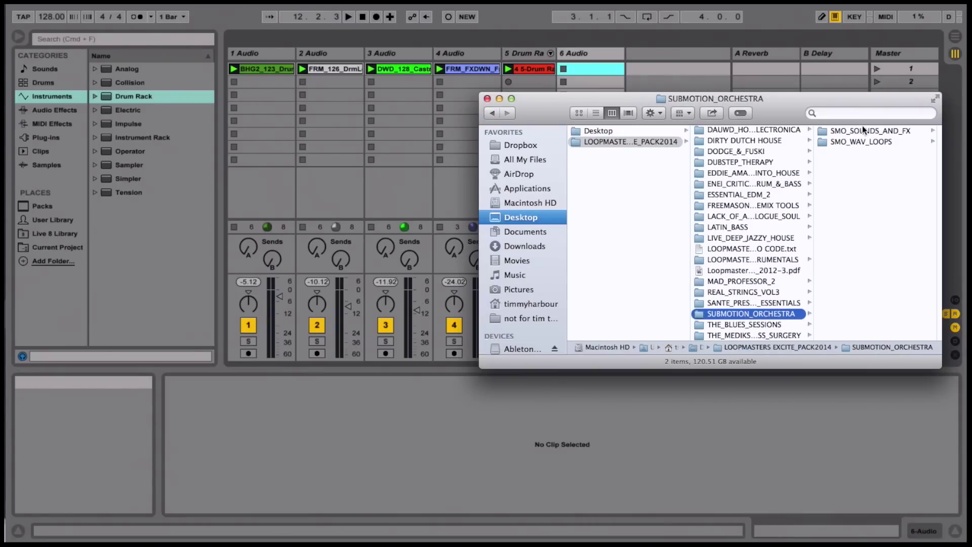
pyautogui.click(861, 142)
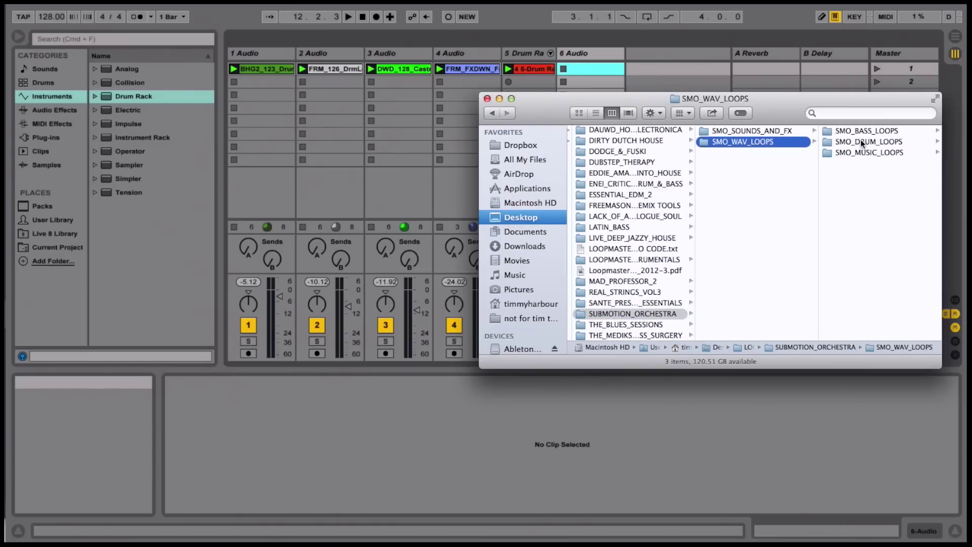
pyautogui.click(861, 130)
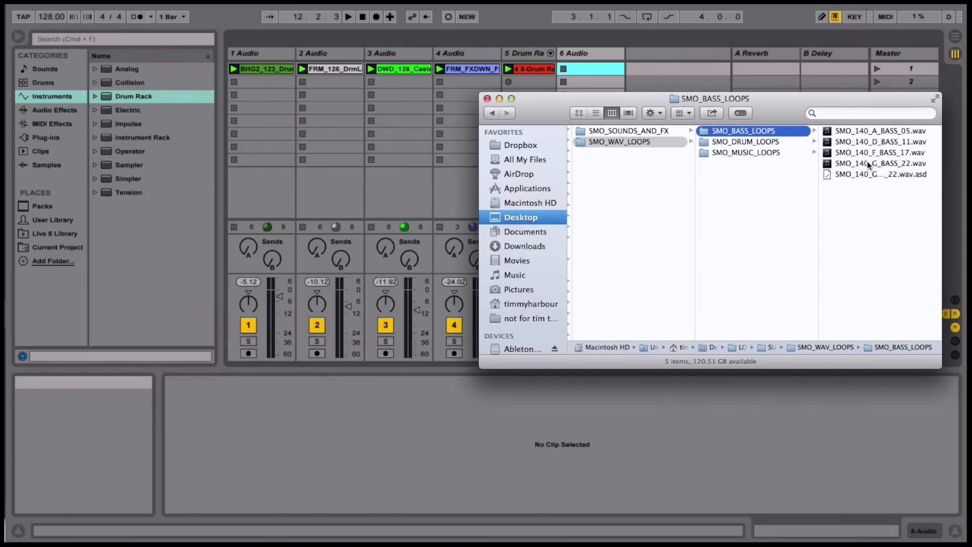
pyautogui.moveTo(868, 165); pyautogui.dragTo(594, 68)
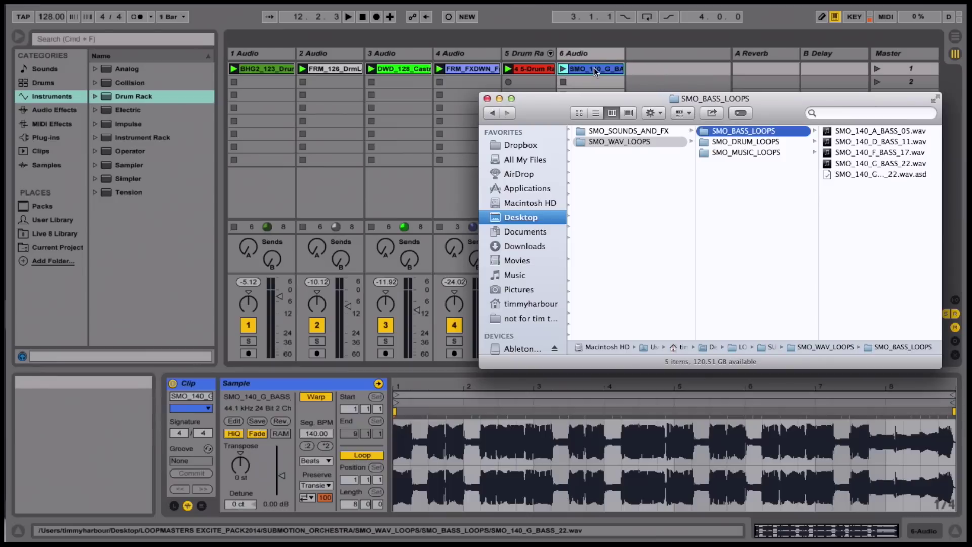
pyautogui.click(487, 98)
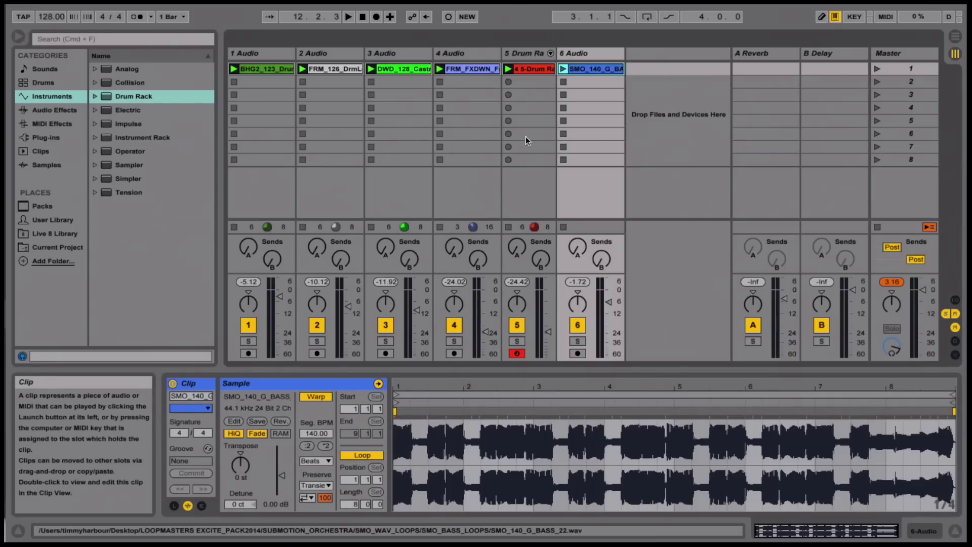
pyautogui.moveTo(608, 302); pyautogui.dragTo(609, 306)
pyautogui.press('space')
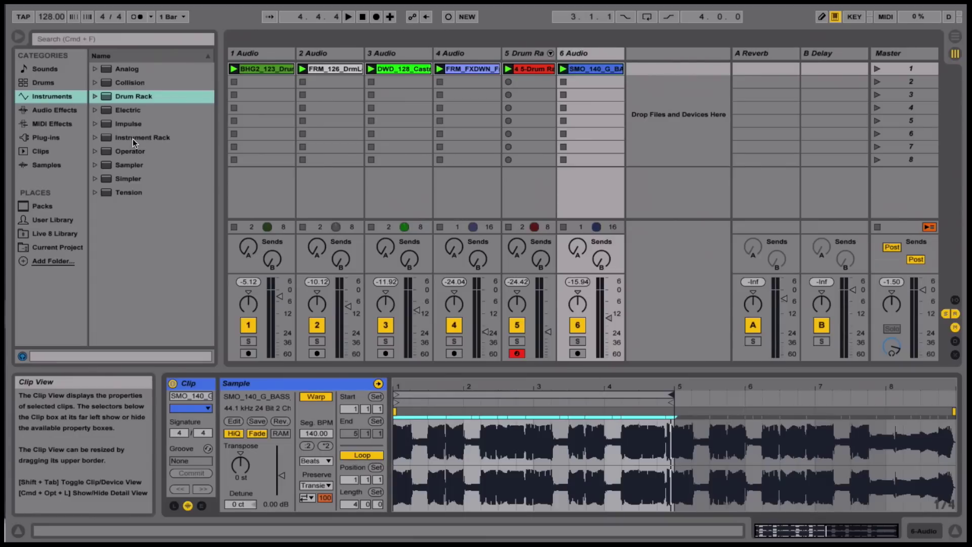
# Add the June O Pad preset from Instrument Rack > Pad as a new track
pyautogui.click(96, 138)
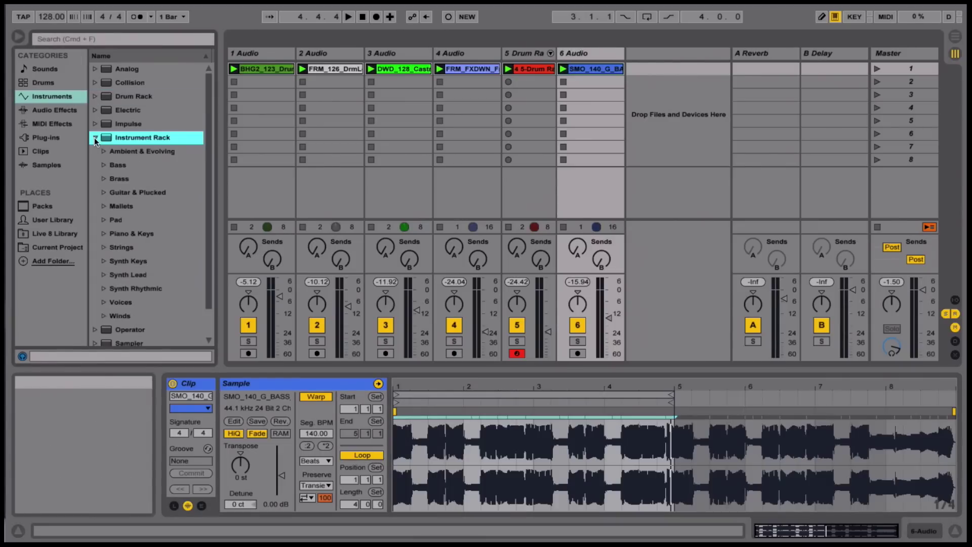
pyautogui.click(103, 220)
pyautogui.scroll(-5, 120, 254)
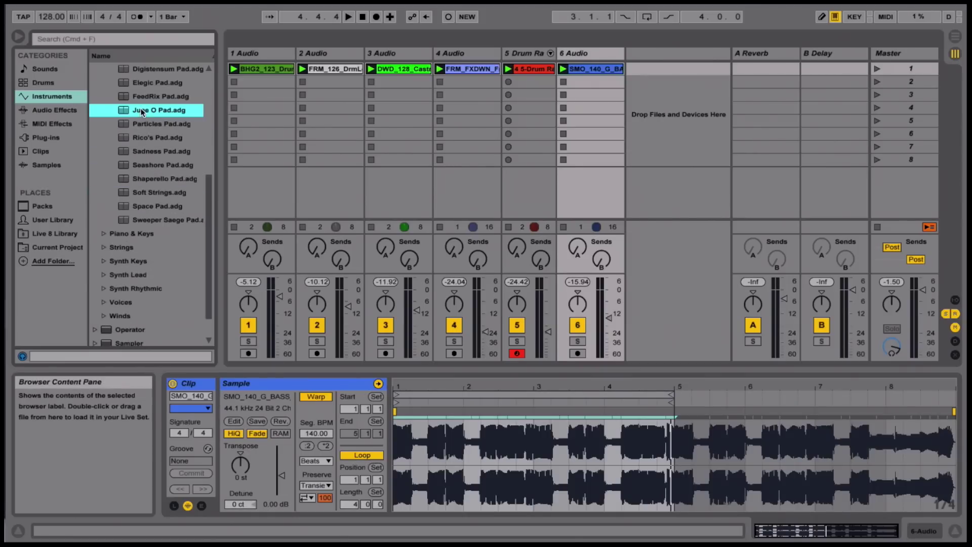
pyautogui.moveTo(141, 109); pyautogui.dragTo(403, 127)
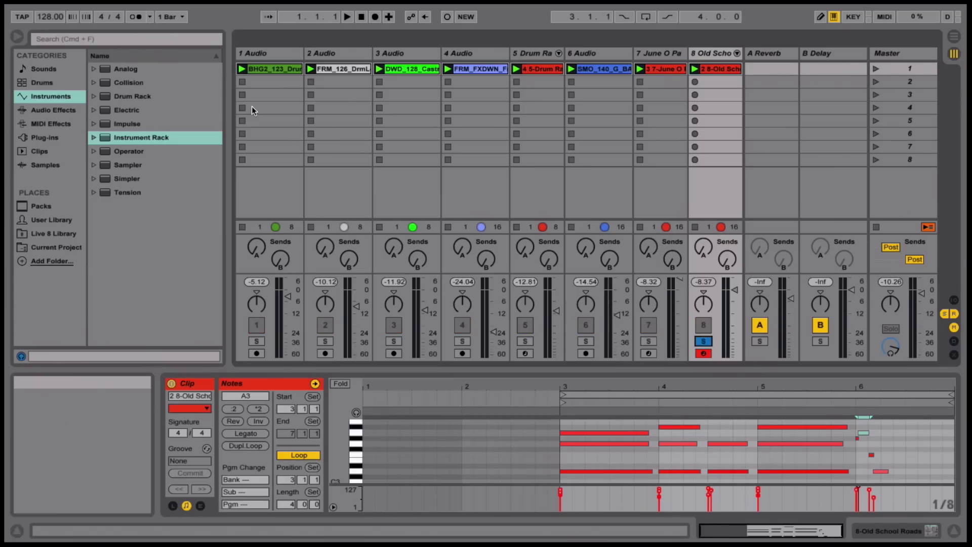
# Start playback and add the Simple Delay Quarter Note preset to Old School Roads
pyautogui.press('space')
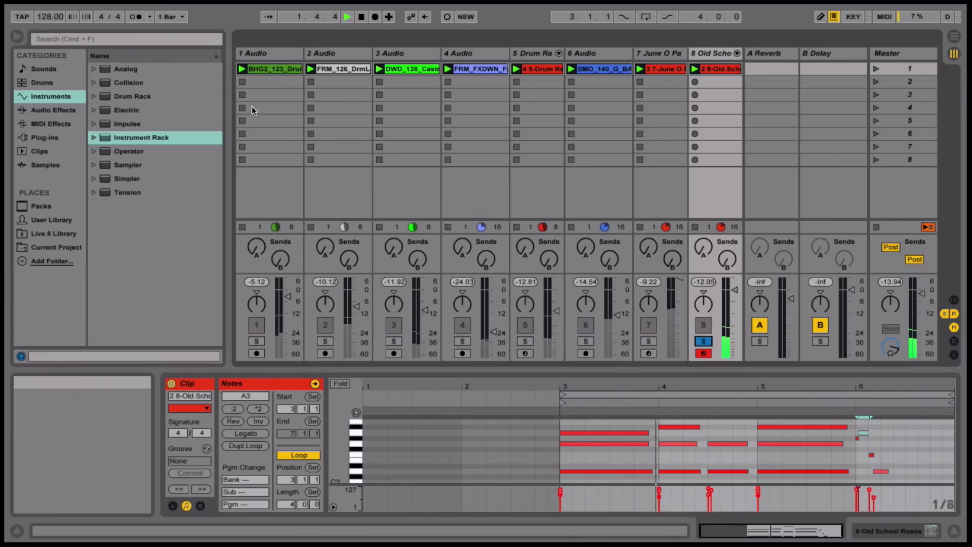
pyautogui.click(62, 111)
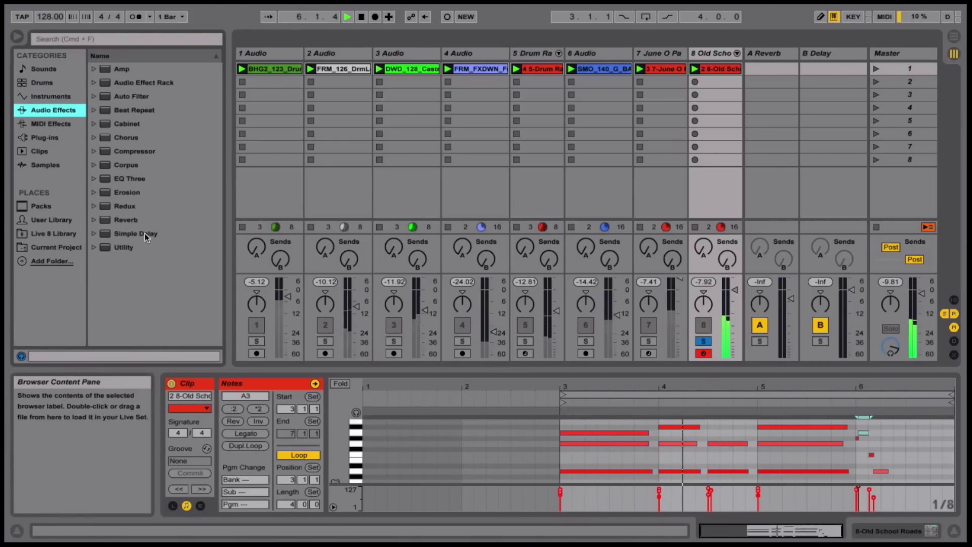
pyautogui.click(93, 234)
pyautogui.scroll(-5, 142, 245)
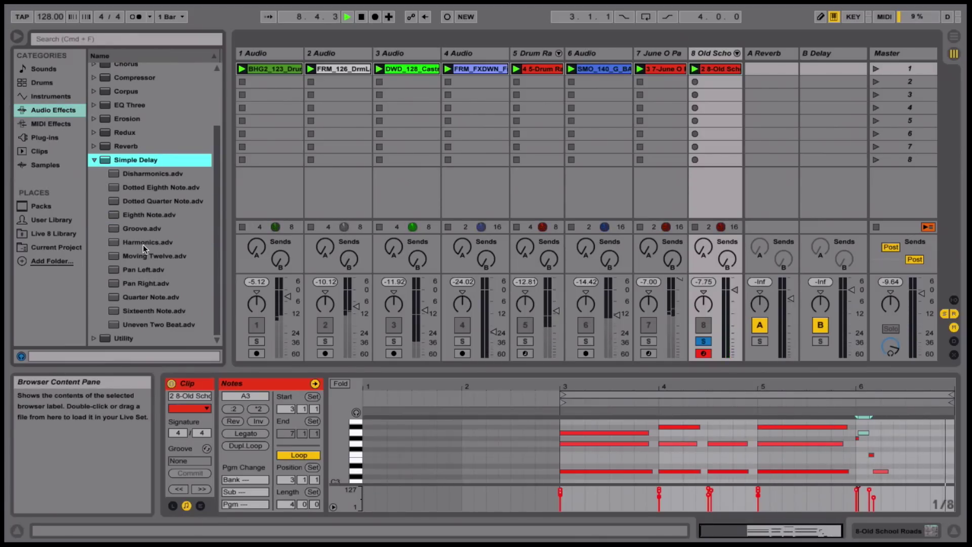
pyautogui.click(131, 297)
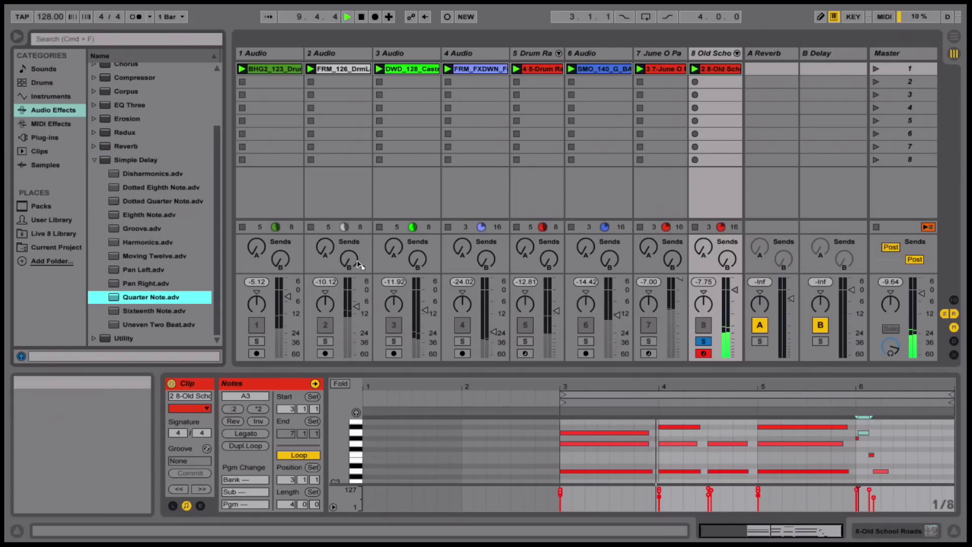
pyautogui.moveTo(718, 81); pyautogui.dragTo(720, 84)
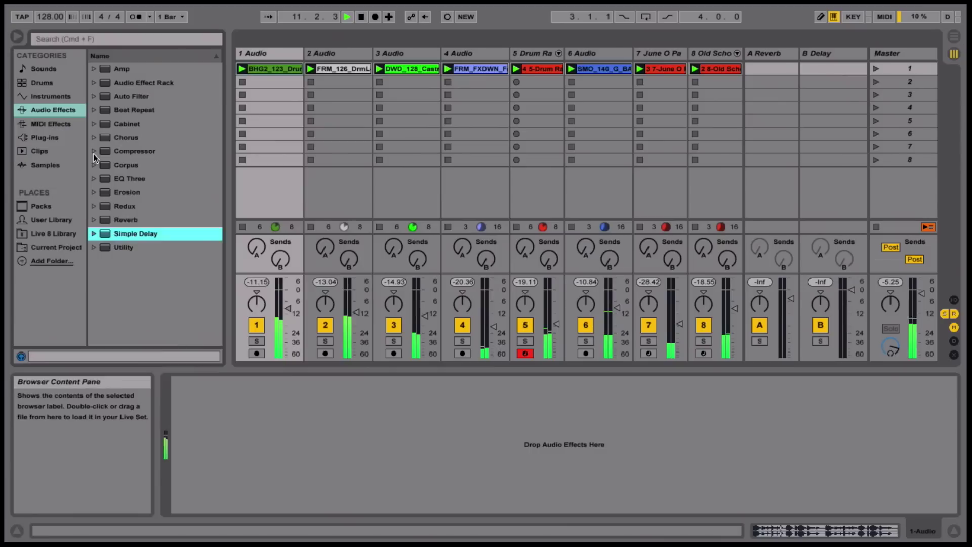
pyautogui.click(93, 154)
# Load the Mix Gel.adv compressor preset onto the Master track
pyautogui.scroll(-3, 141, 206)
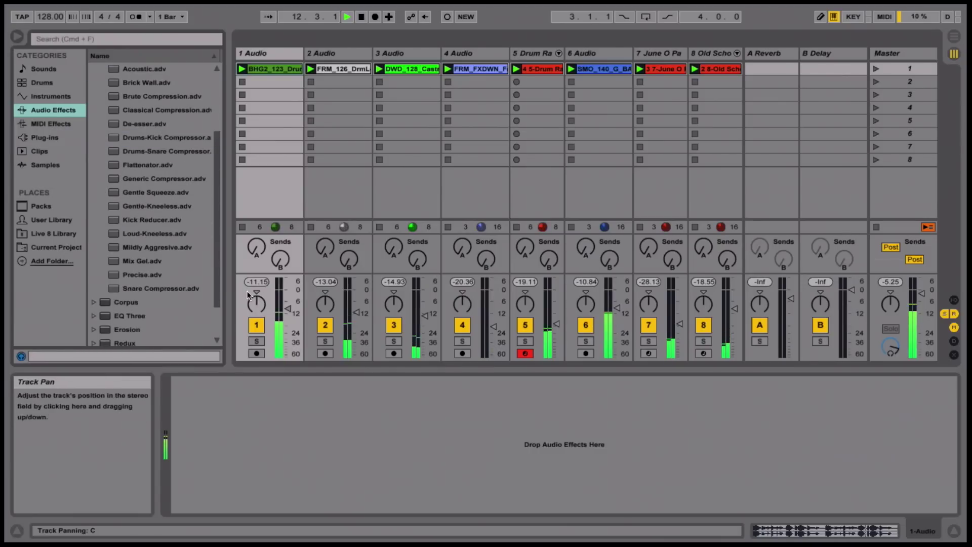
pyautogui.click(132, 260)
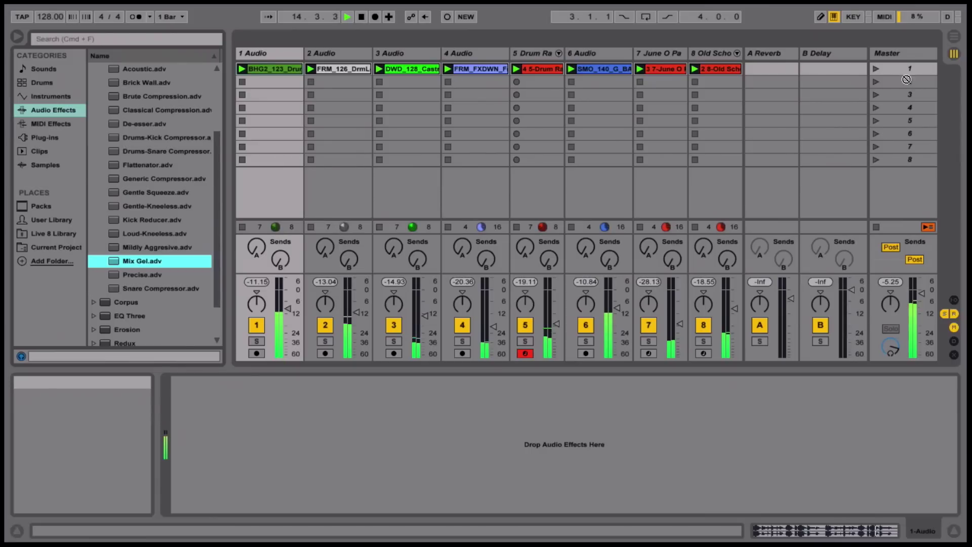
pyautogui.click(907, 57)
pyautogui.press('Return')
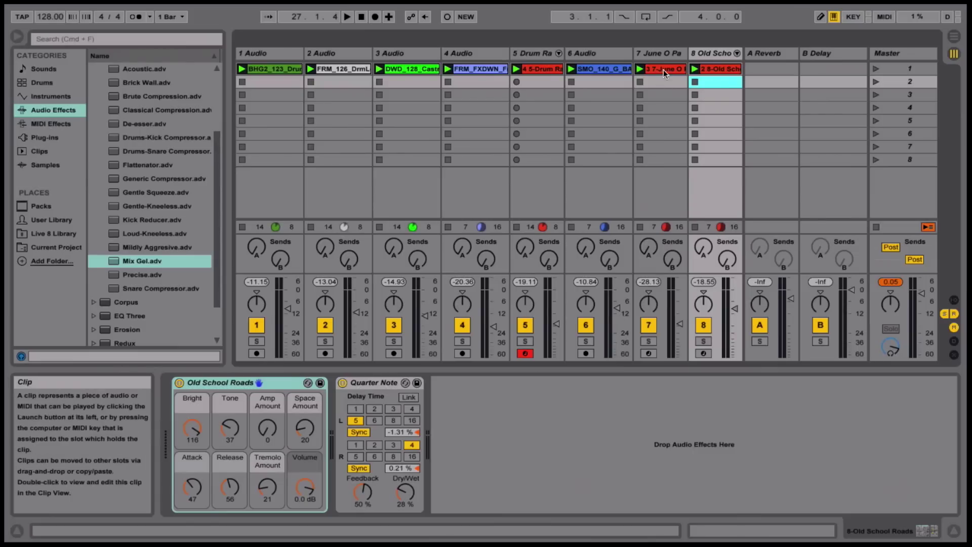
# Duplicate pad, FX and bass clips into scene 2, and pad, FX, drum rack and loop into scene 3
pyautogui.moveTo(663, 69); pyautogui.dragTo(664, 78)
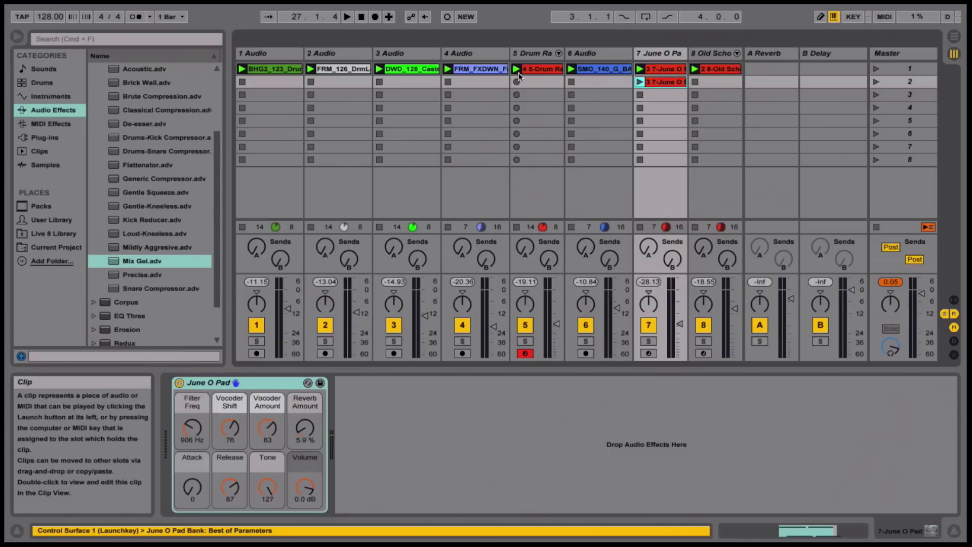
pyautogui.moveTo(478, 69); pyautogui.dragTo(483, 82)
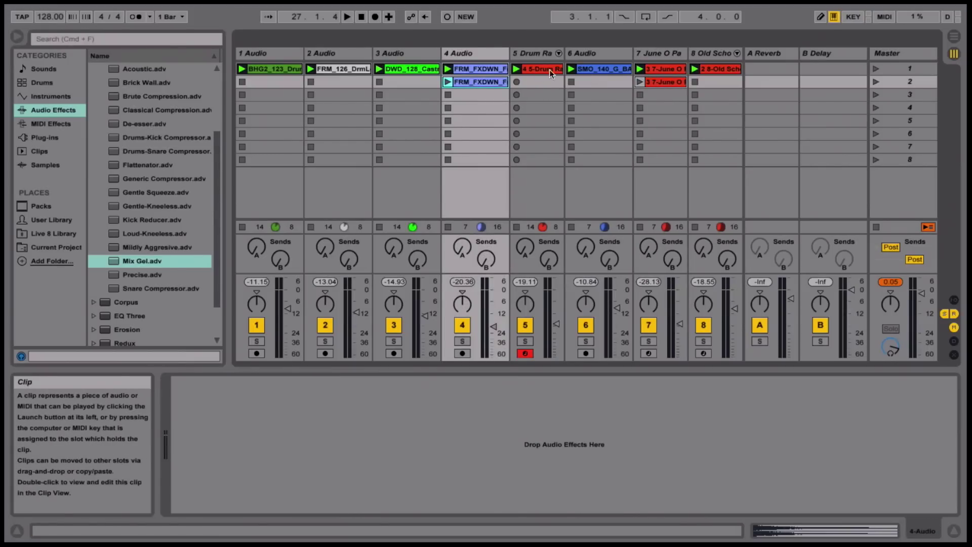
pyautogui.moveTo(606, 68); pyautogui.dragTo(607, 80)
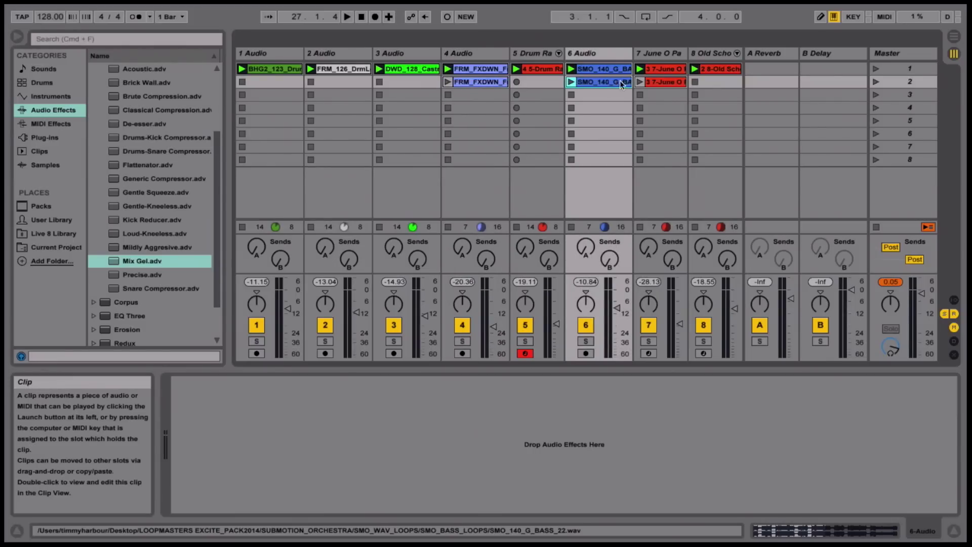
pyautogui.moveTo(661, 82); pyautogui.dragTo(608, 95)
pyautogui.moveTo(482, 82); pyautogui.dragTo(482, 96)
pyautogui.moveTo(542, 71); pyautogui.dragTo(539, 96)
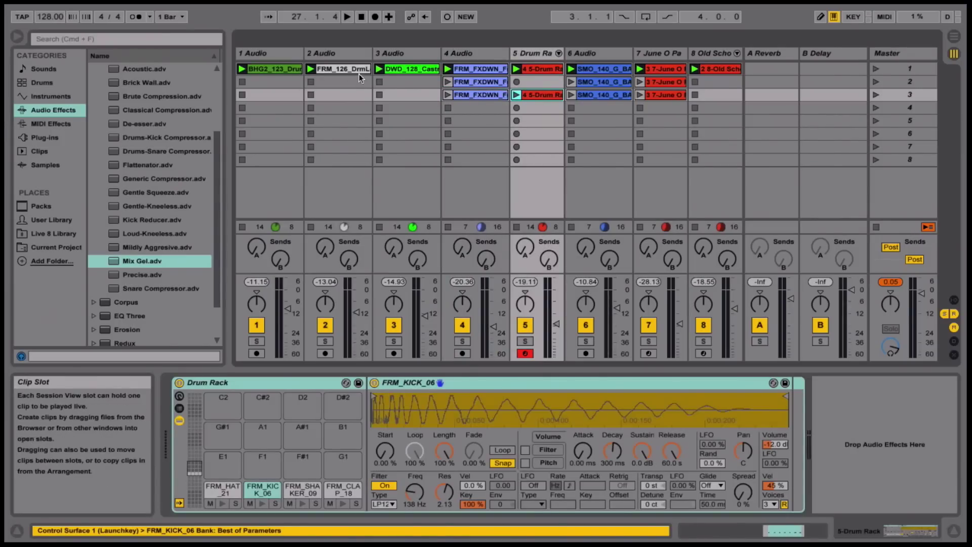
pyautogui.moveTo(406, 68); pyautogui.dragTo(410, 96)
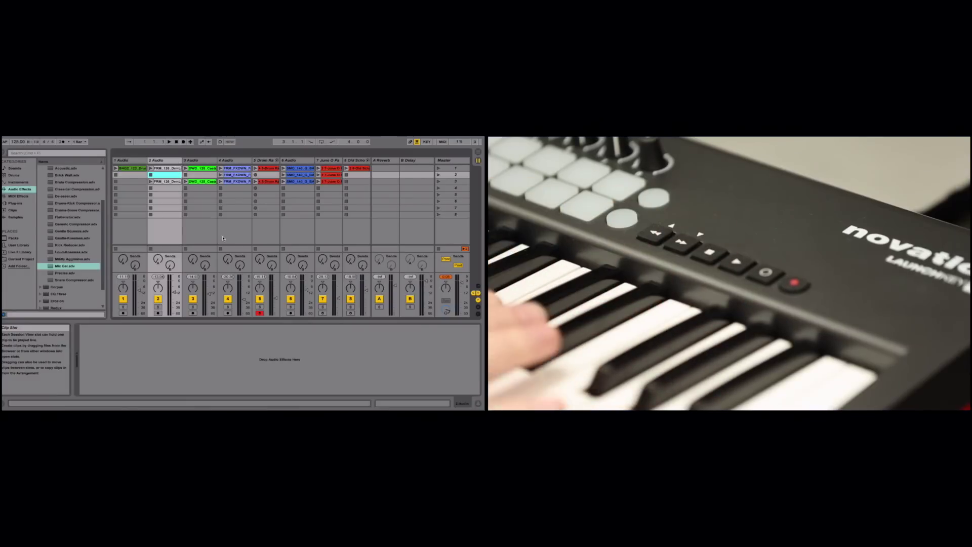
# Record the scene launches and fader moves into the arrangement, then view the recorded song
pyautogui.press('Down')
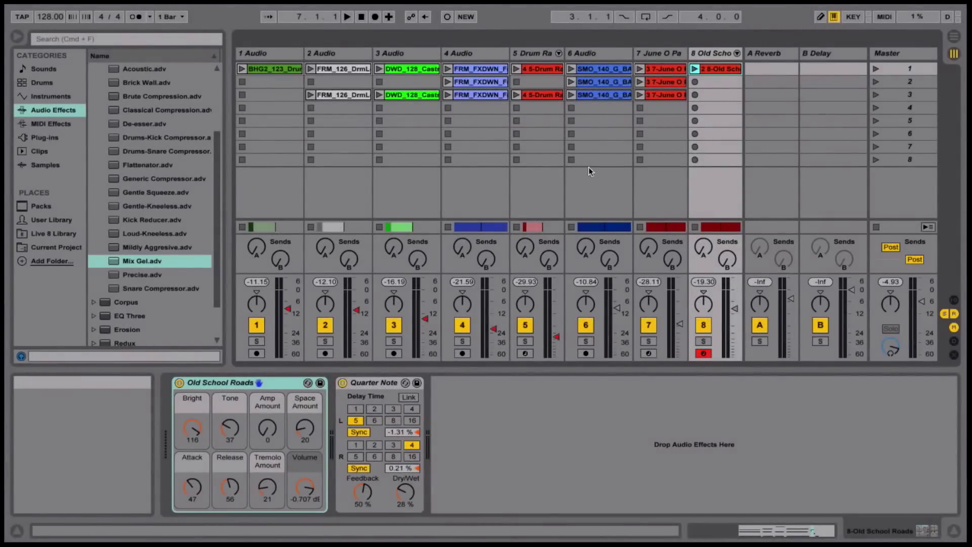
pyautogui.click(955, 38)
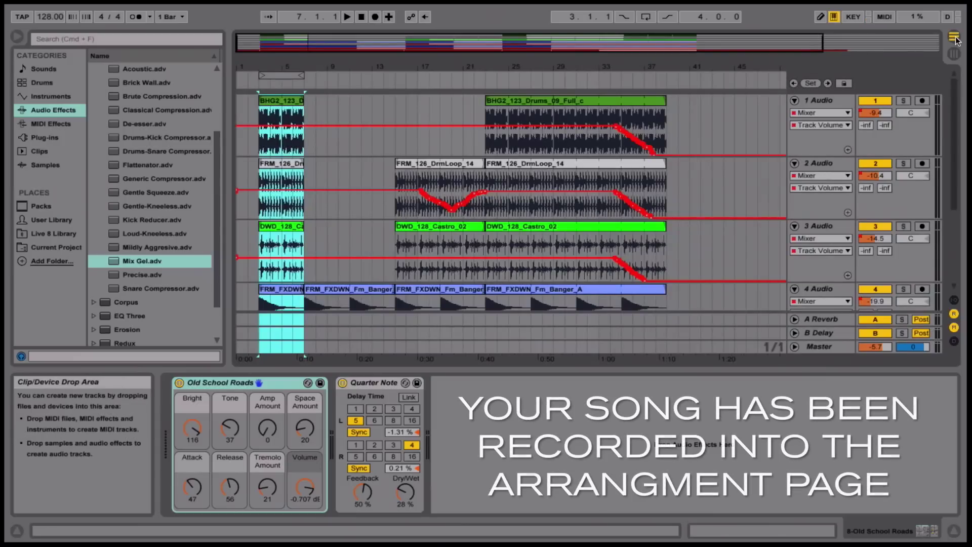
# Extend the arrangement loop end from bar 5 to bar 41
pyautogui.click(302, 77)
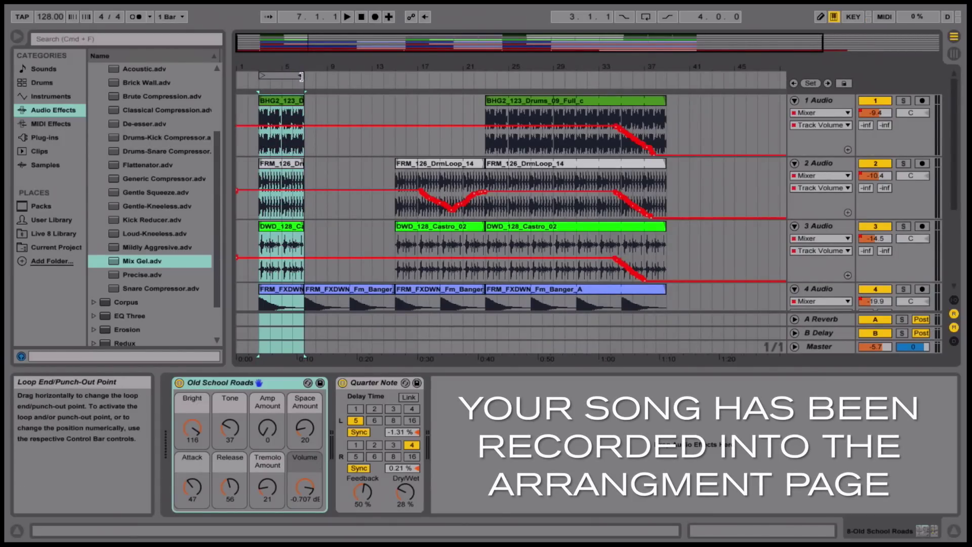
pyautogui.moveTo(302, 76); pyautogui.dragTo(687, 76)
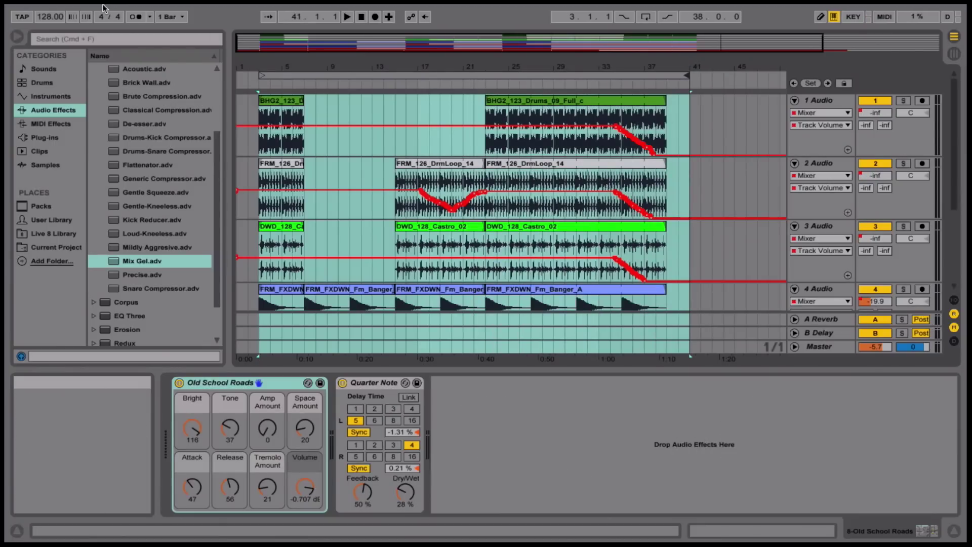
# In the Export Audio settings, turn Upload to SoundCloud on
pyautogui.click(73, 2)
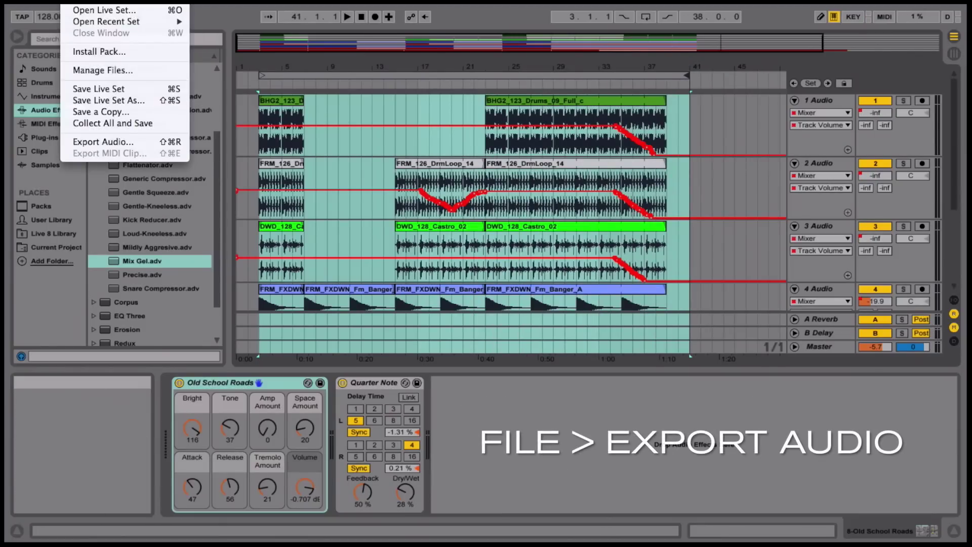
pyautogui.click(103, 145)
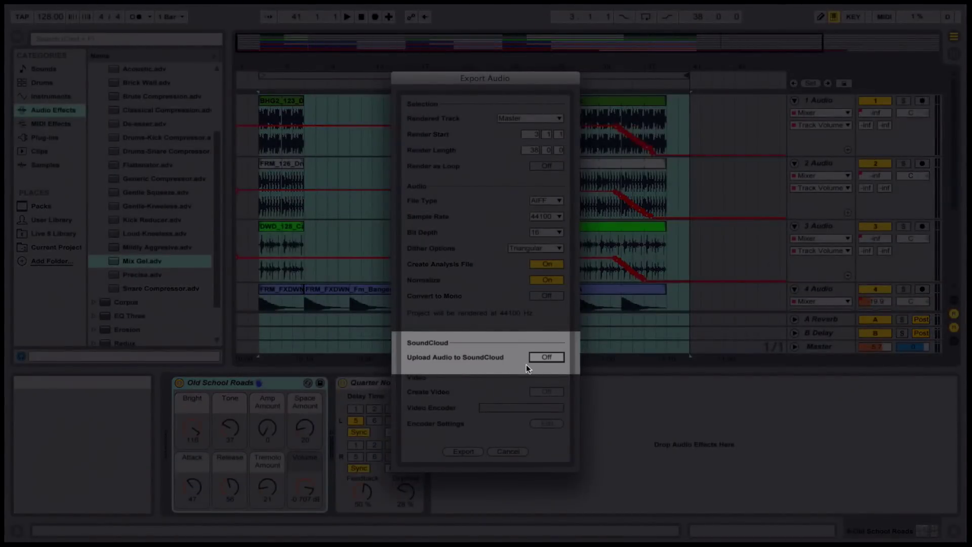
pyautogui.click(547, 357)
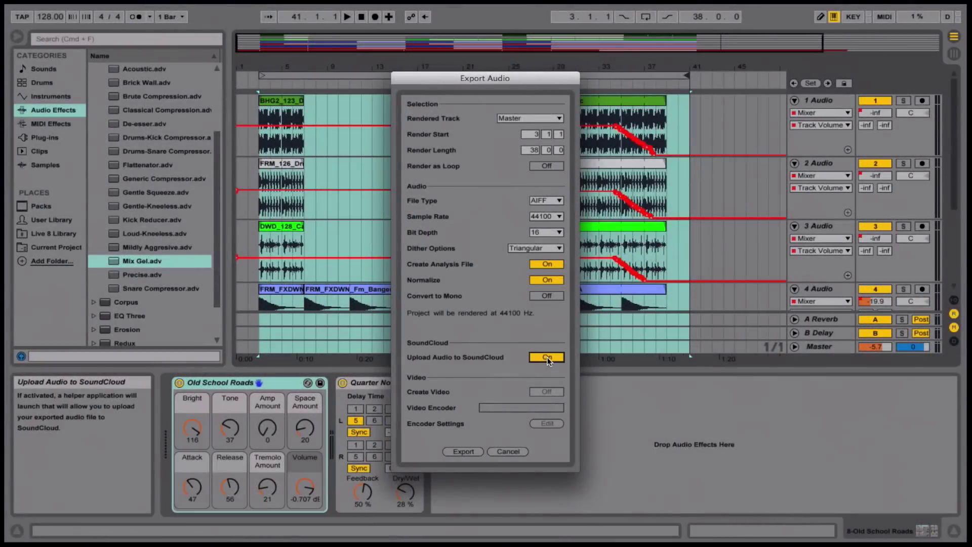
# Export the song as 'Lkey Track' to the Desktop
pyautogui.click(462, 451)
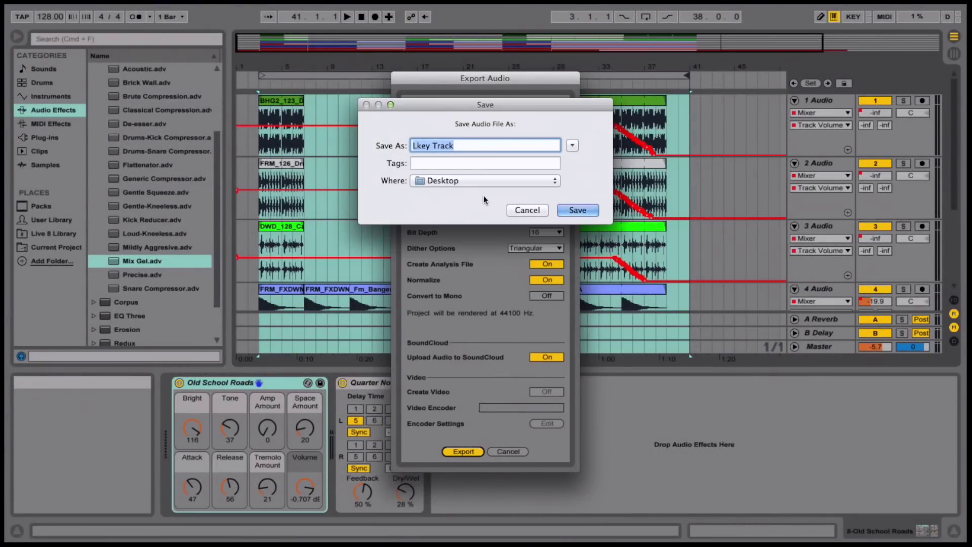
pyautogui.click(488, 181)
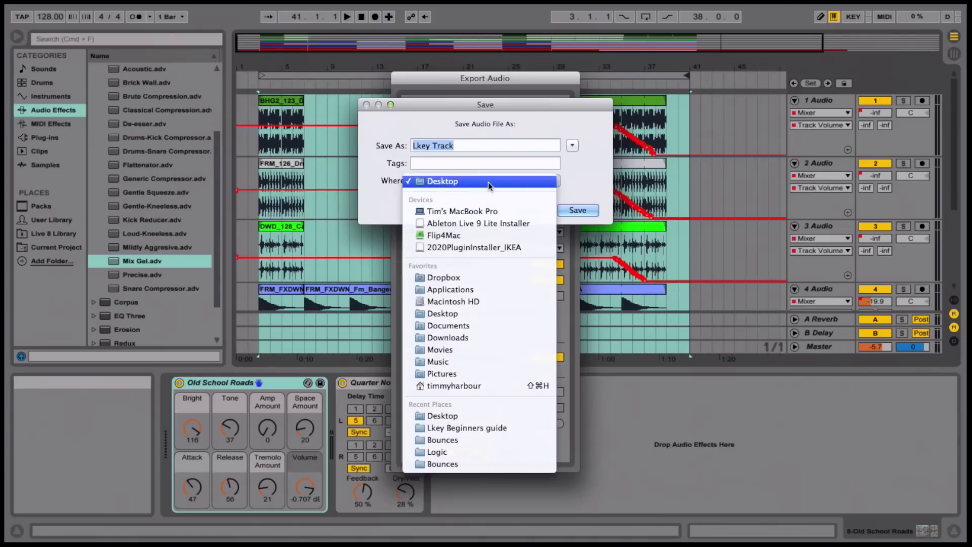
pyautogui.click(460, 314)
pyautogui.click(586, 211)
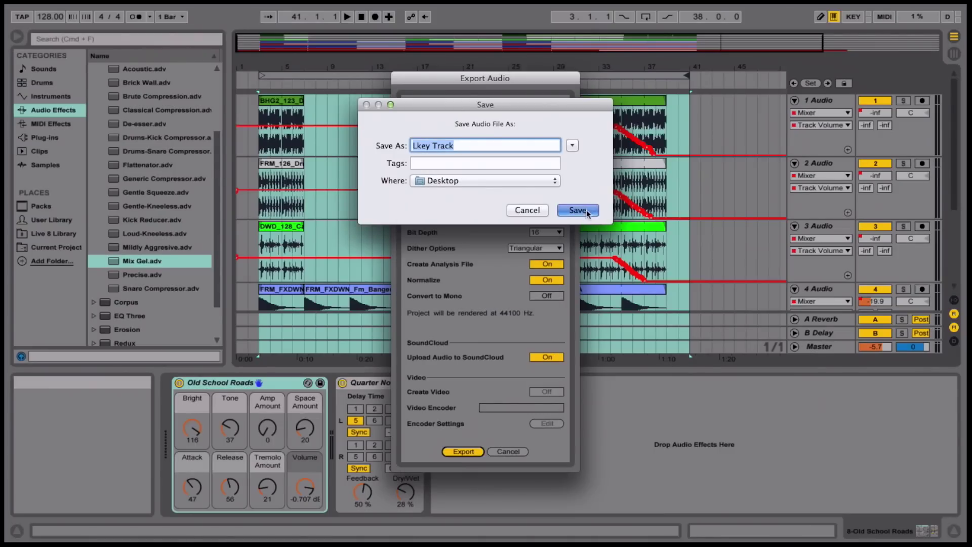